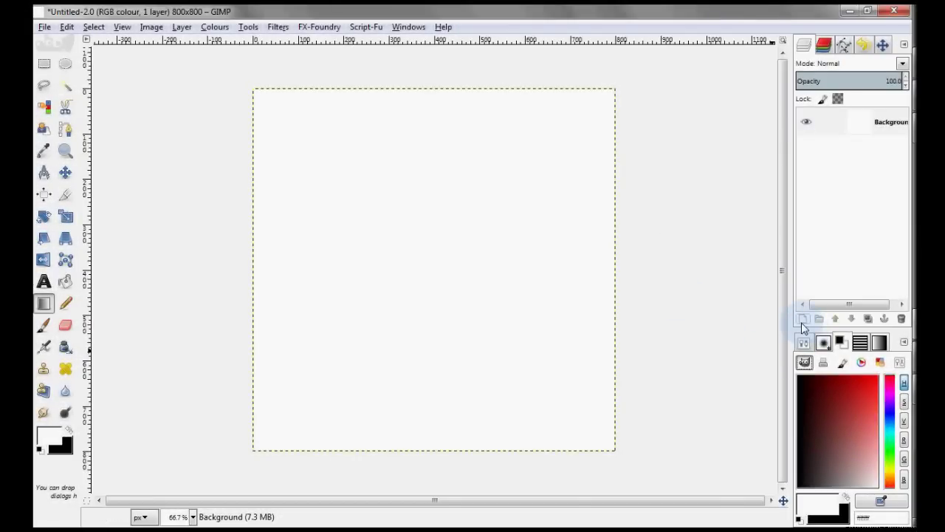
# - Start a blank 800×800 image and shift the colour picker toward blue hues
pyautogui.click(889, 424)
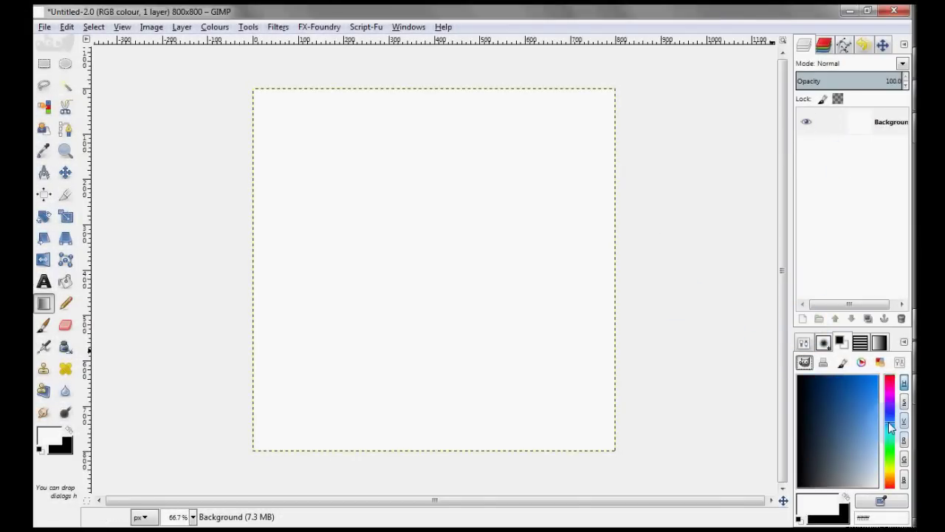
# - Bucket-fill the Background with blue-grey 465a70
pyautogui.moveTo(857, 428); pyautogui.dragTo(833, 446)
pyautogui.moveTo(833, 508); pyautogui.dragTo(411, 458)
pyautogui.click(68, 284)
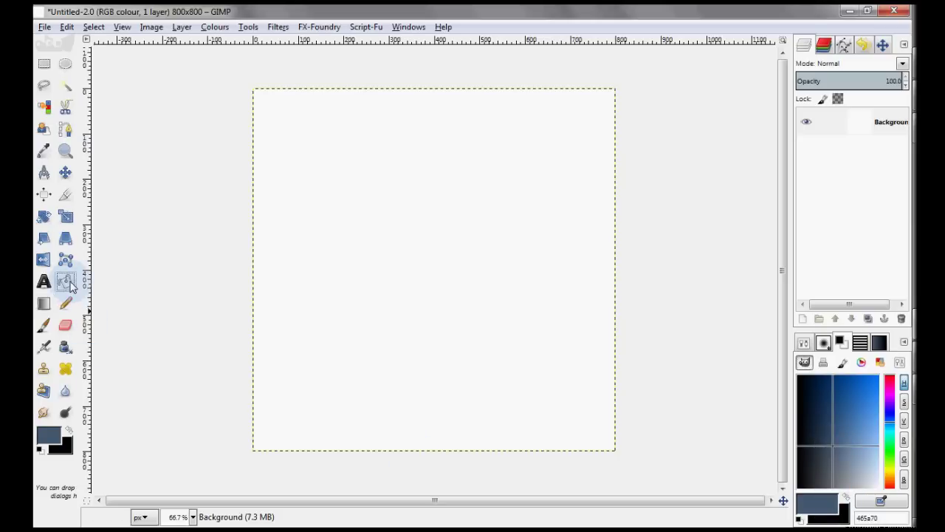
pyautogui.click(362, 246)
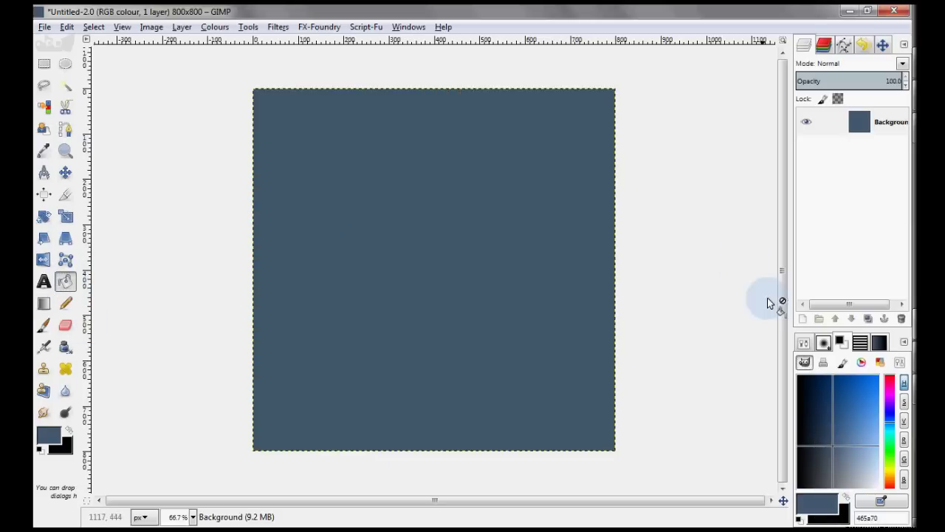
# - Add a transparent 800×800 layer above it, then reselect the Background
pyautogui.click(803, 320)
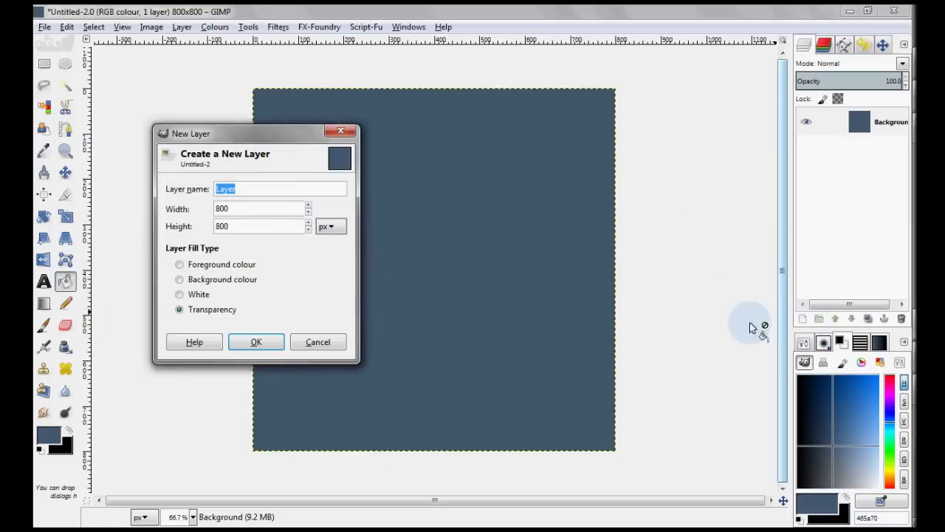
pyautogui.click(256, 342)
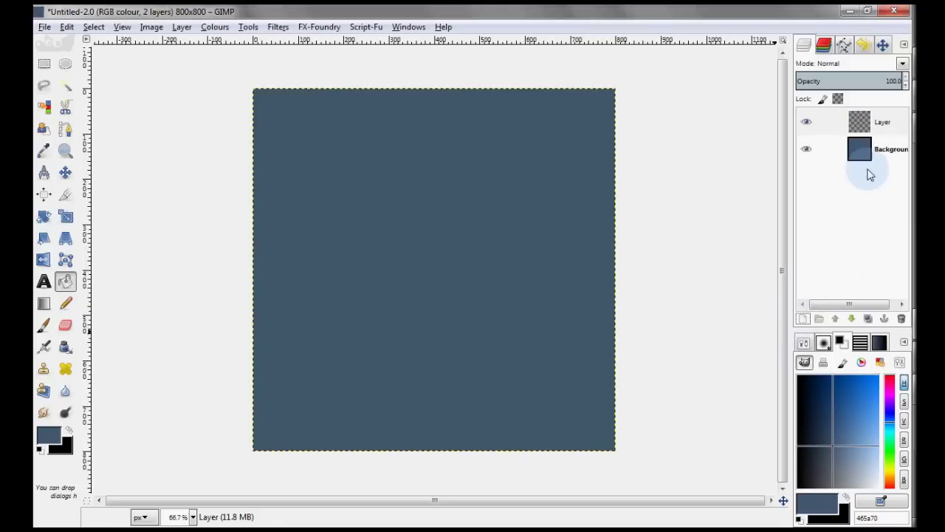
pyautogui.click(875, 155)
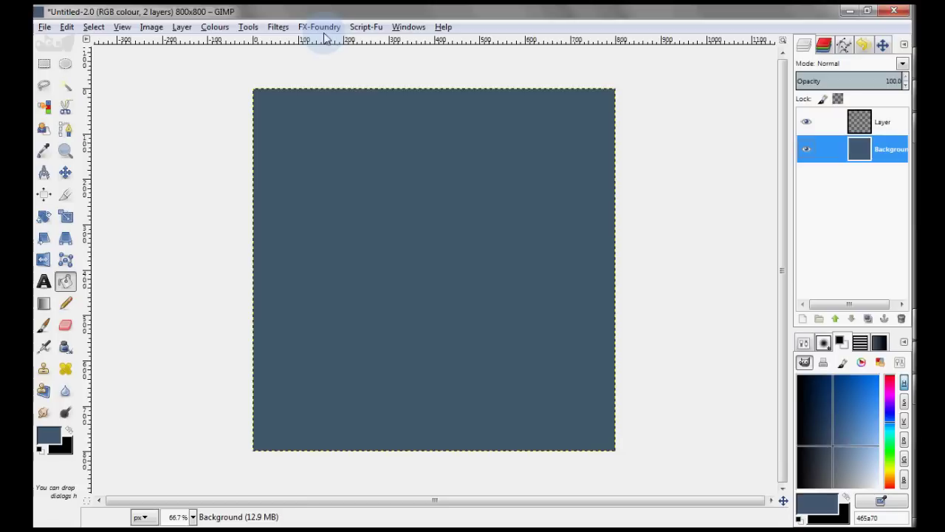
# - Apply RGB Noise at 0.30 with Independent RGB unchecked to the Background
pyautogui.click(278, 27)
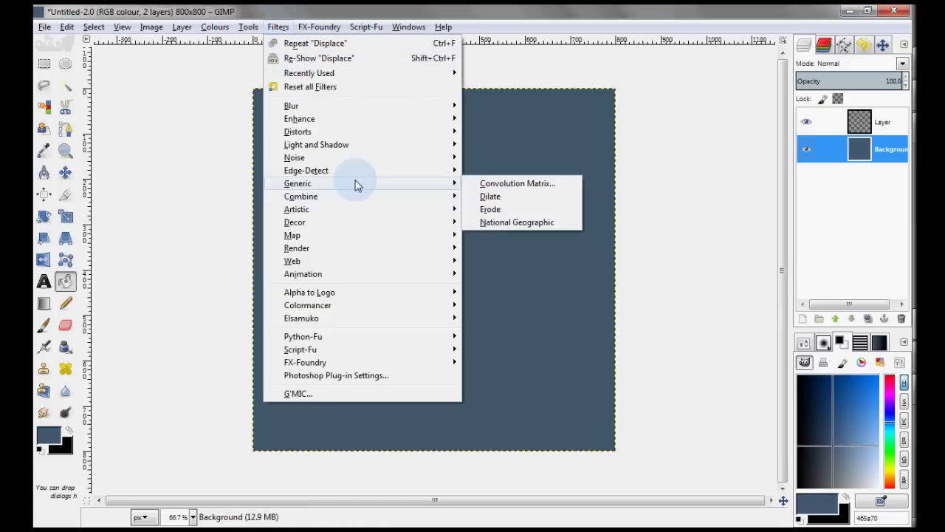
pyautogui.moveTo(294, 157)
pyautogui.click(507, 198)
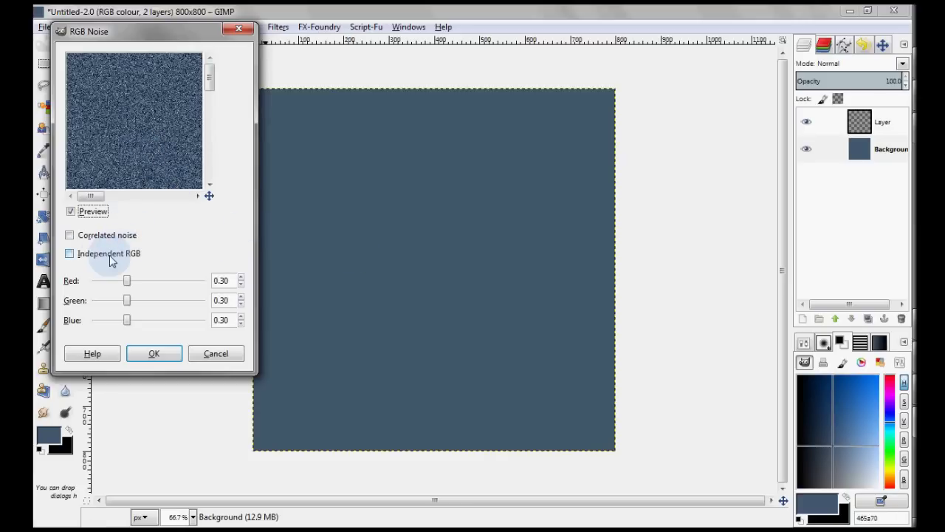
pyautogui.click(94, 262)
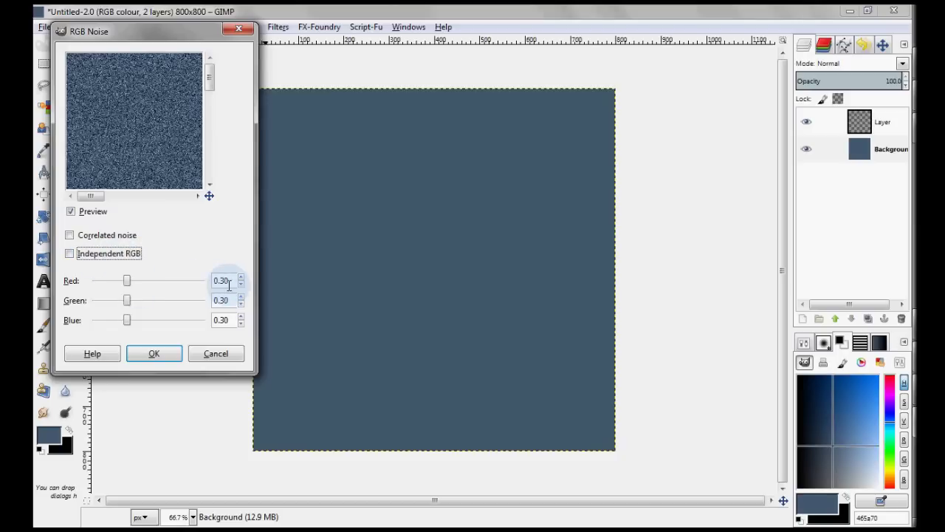
pyautogui.click(156, 354)
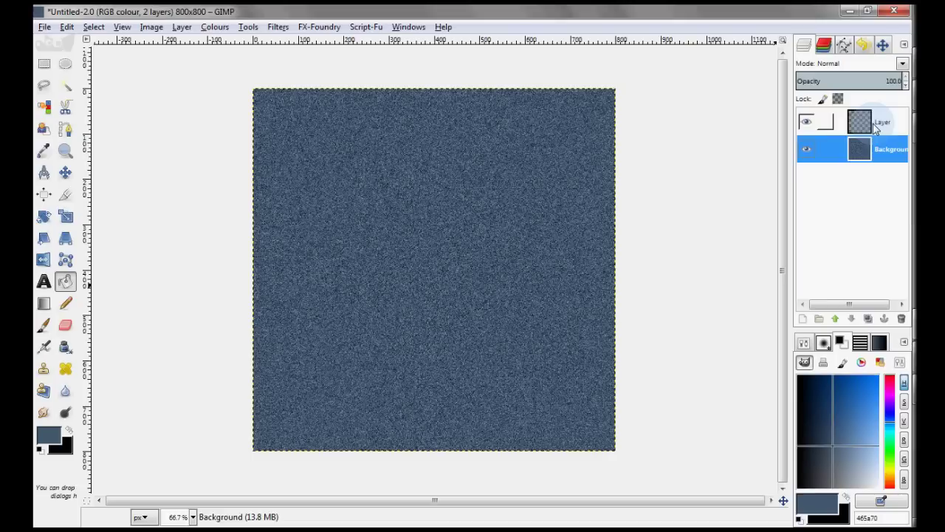
# - Fill the top Layer with the Stripes pattern and lock its alpha channel
pyautogui.click(876, 128)
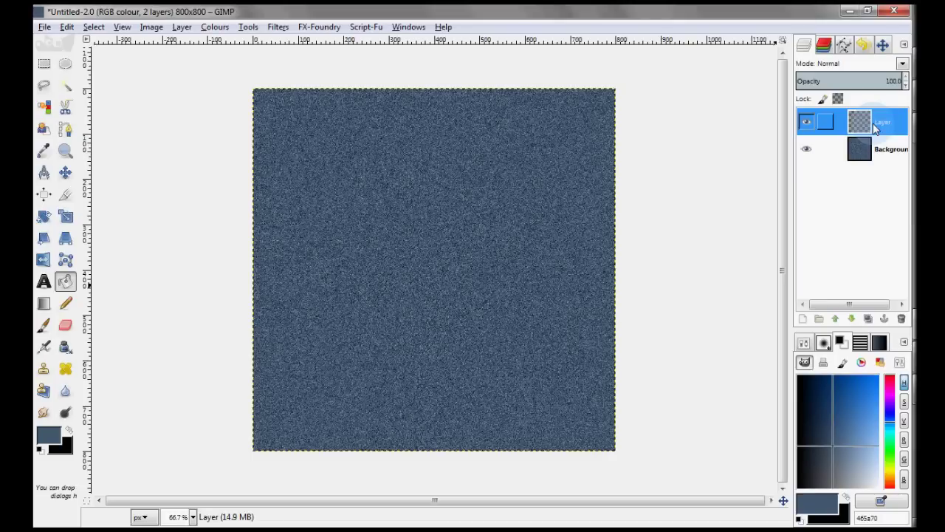
pyautogui.click(859, 343)
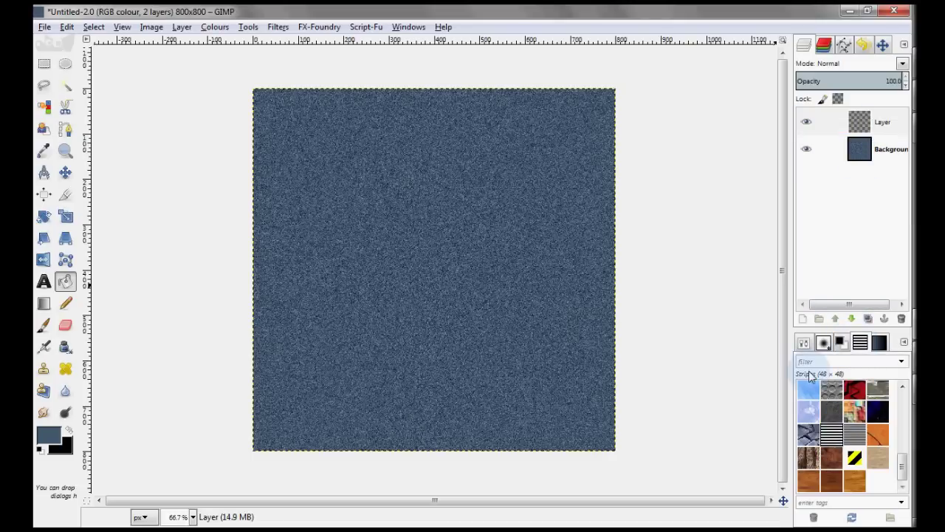
pyautogui.click(803, 343)
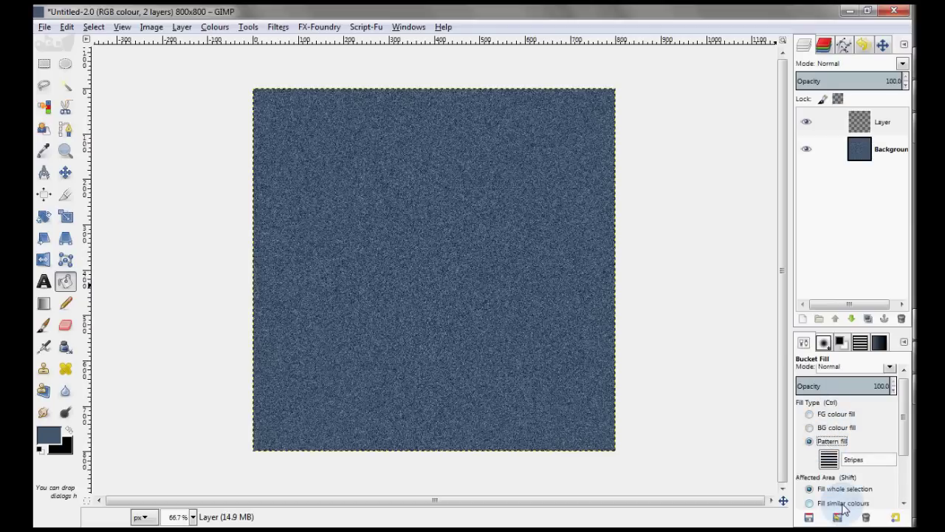
pyautogui.click(565, 324)
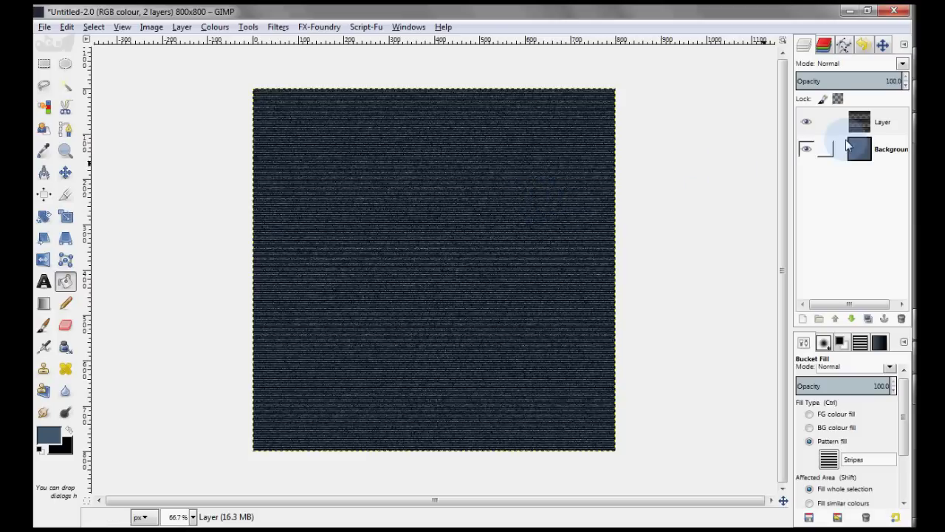
pyautogui.click(837, 98)
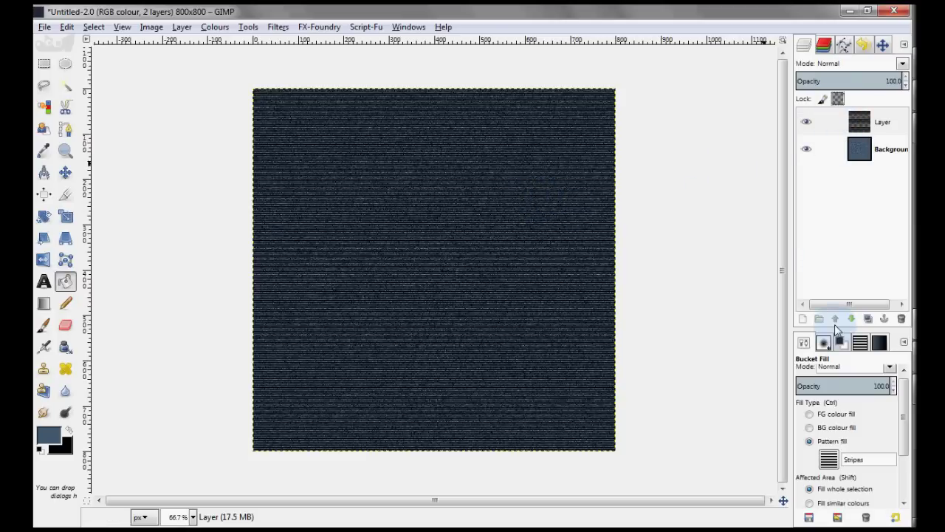
pyautogui.click(842, 343)
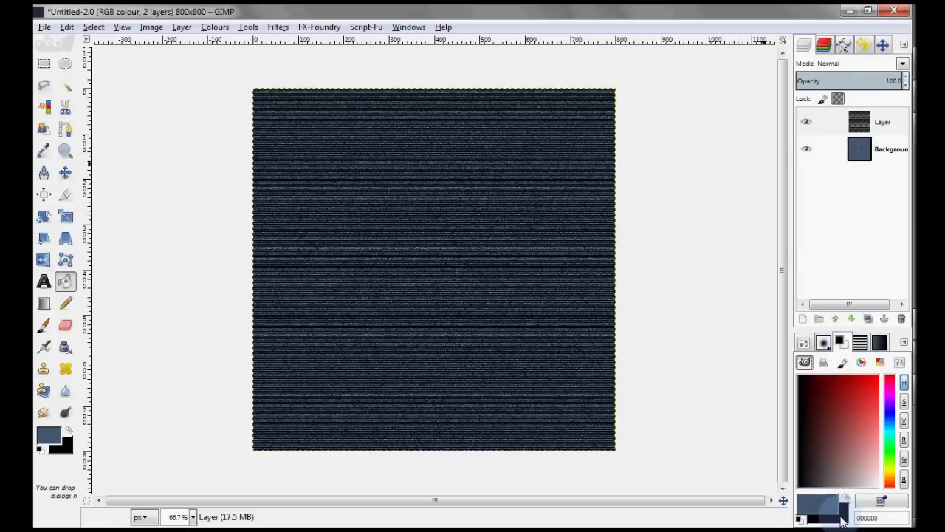
# - Recolour the stripes with a grey 808080 background-colour fill (CMYK K≈50)
pyautogui.moveTo(848, 474); pyautogui.dragTo(845, 501)
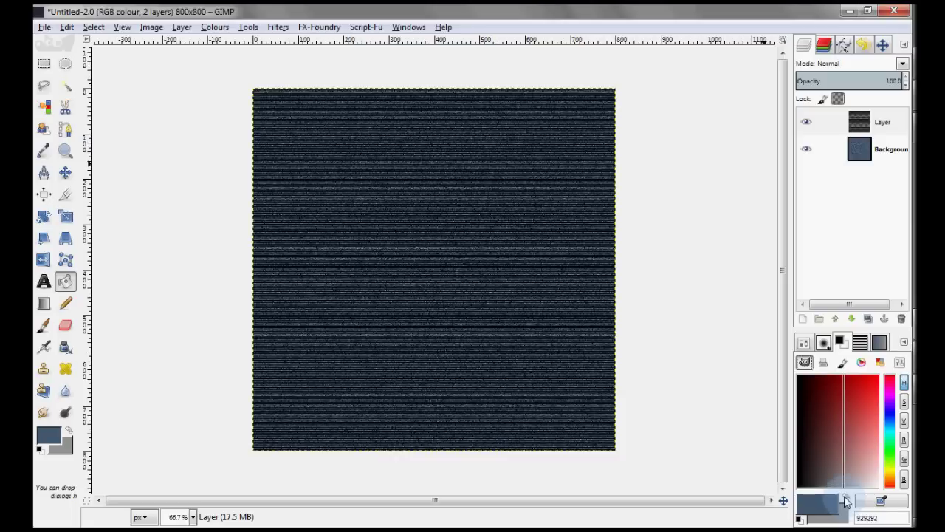
pyautogui.click(824, 362)
pyautogui.write('50')
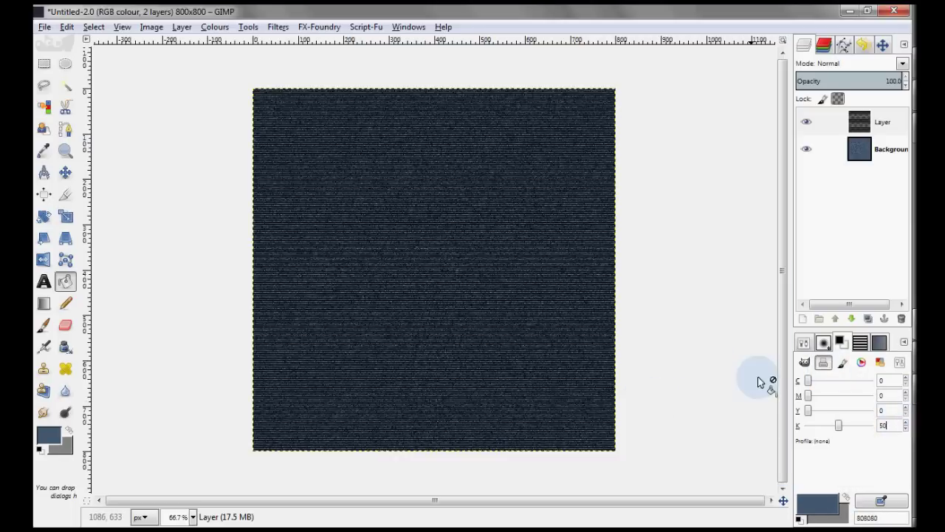
pyautogui.click(802, 344)
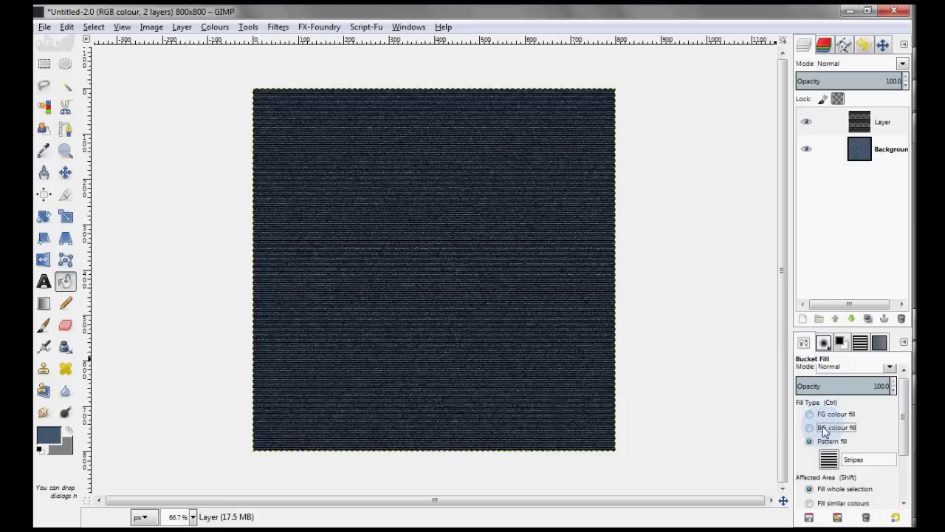
pyautogui.click(678, 378)
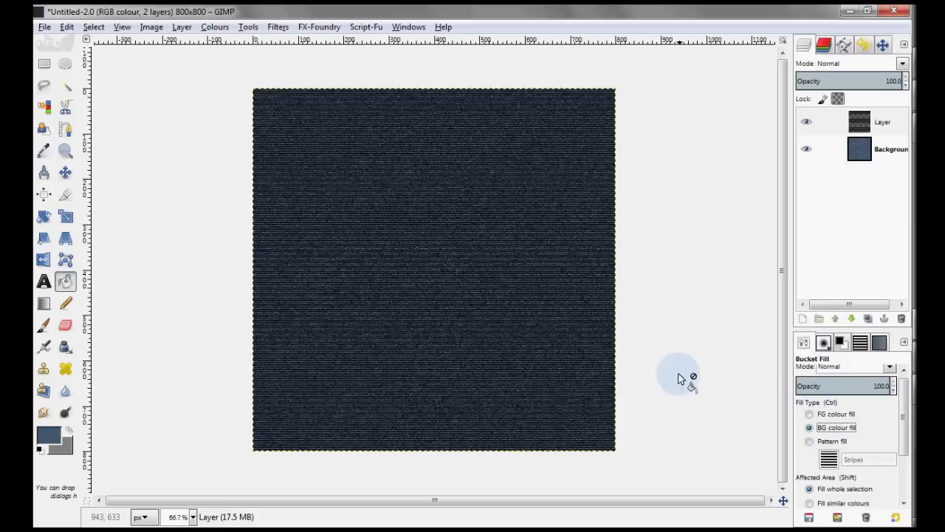
pyautogui.click(581, 309)
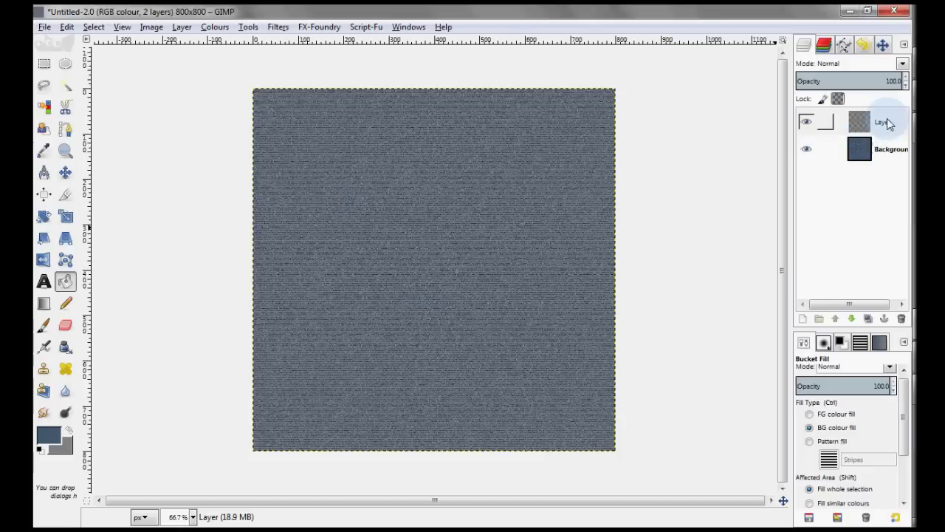
# - Scale the stripe Layer to 200% width and height, making it 1600×1600 px
pyautogui.click(885, 122)
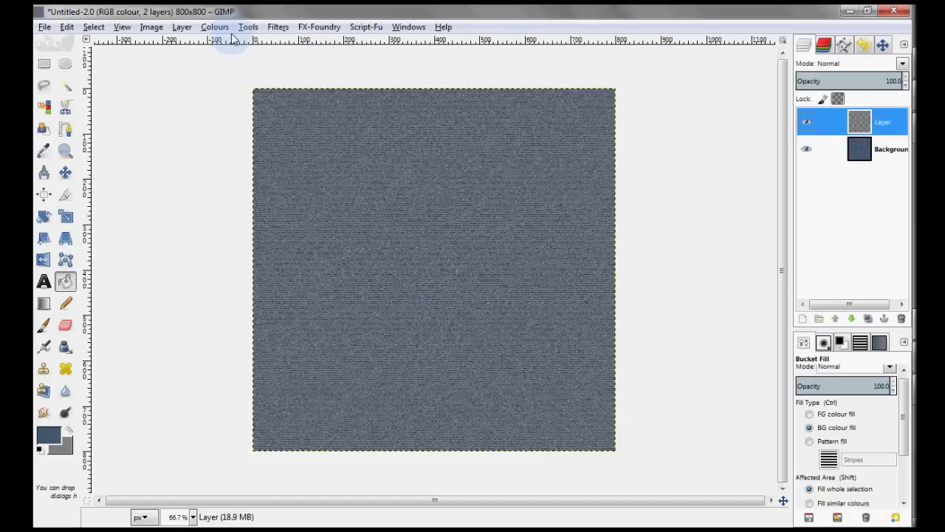
pyautogui.click(182, 28)
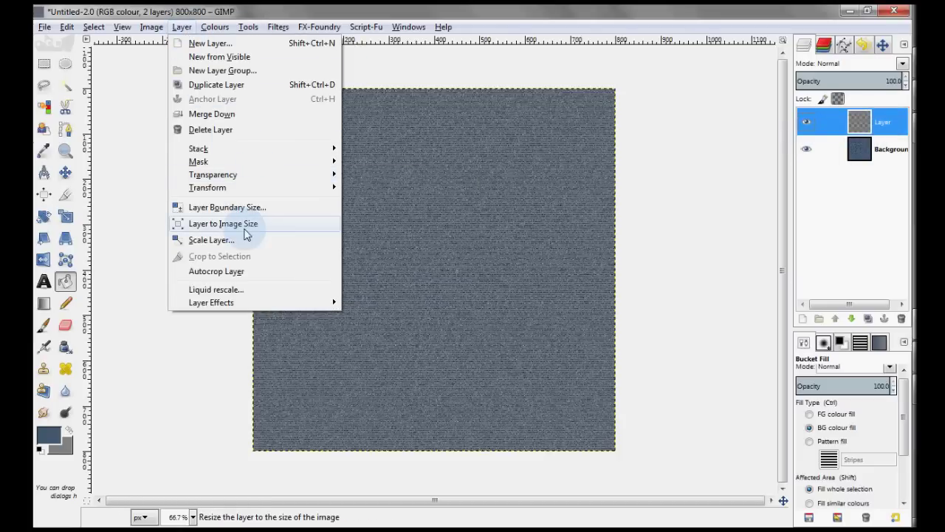
pyautogui.click(246, 239)
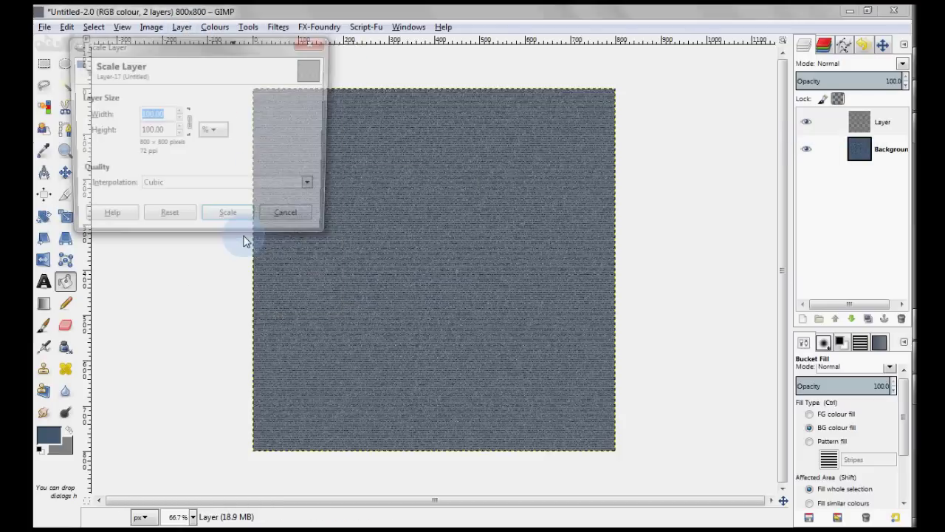
pyautogui.click(213, 137)
pyautogui.click(219, 136)
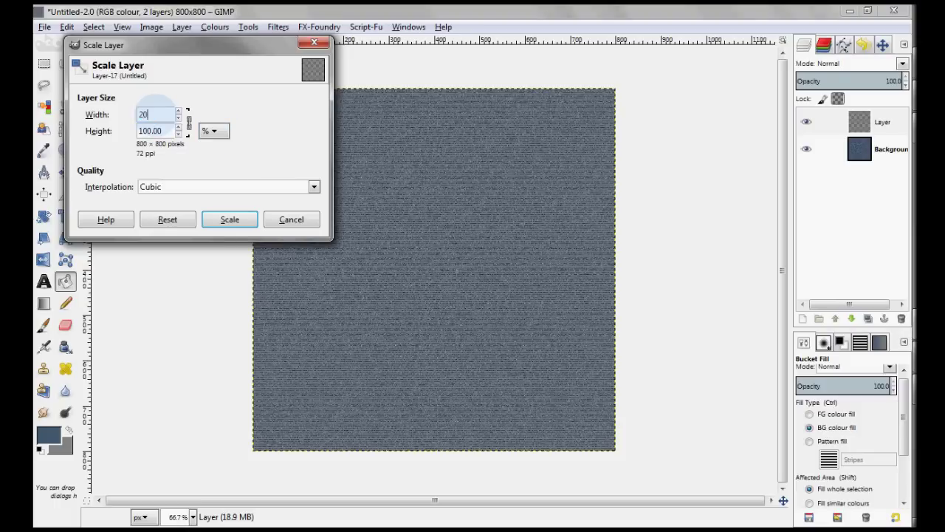
pyautogui.click(237, 221)
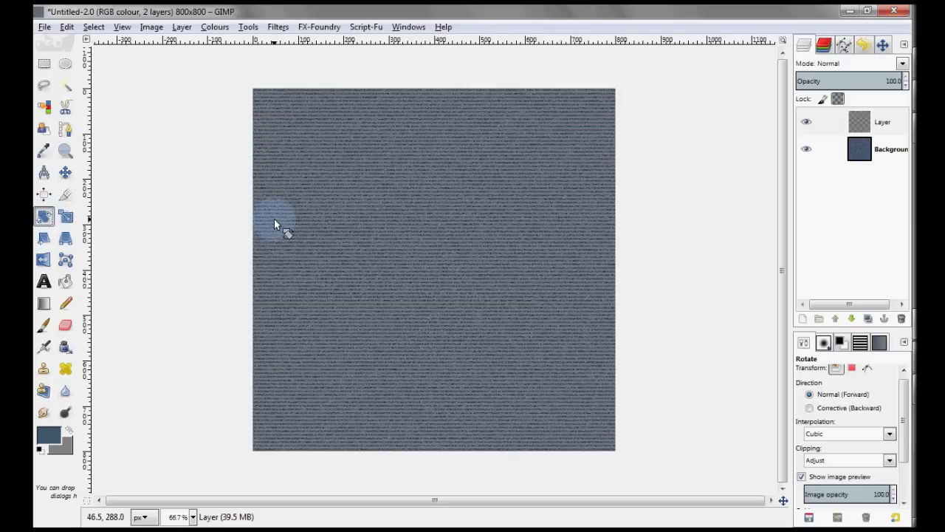
# - Rotate the stripe layer 10° around centre 400, 400
pyautogui.click(272, 217)
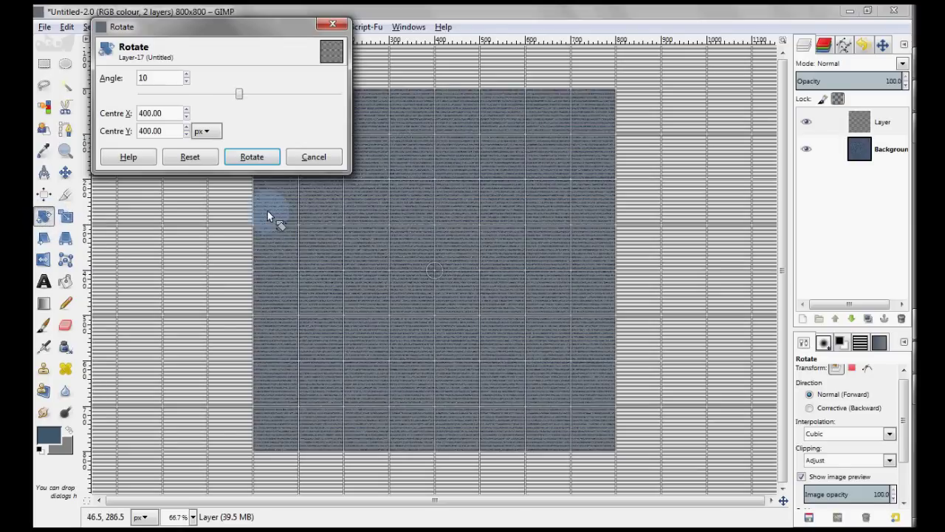
pyautogui.click(187, 84)
pyautogui.click(186, 76)
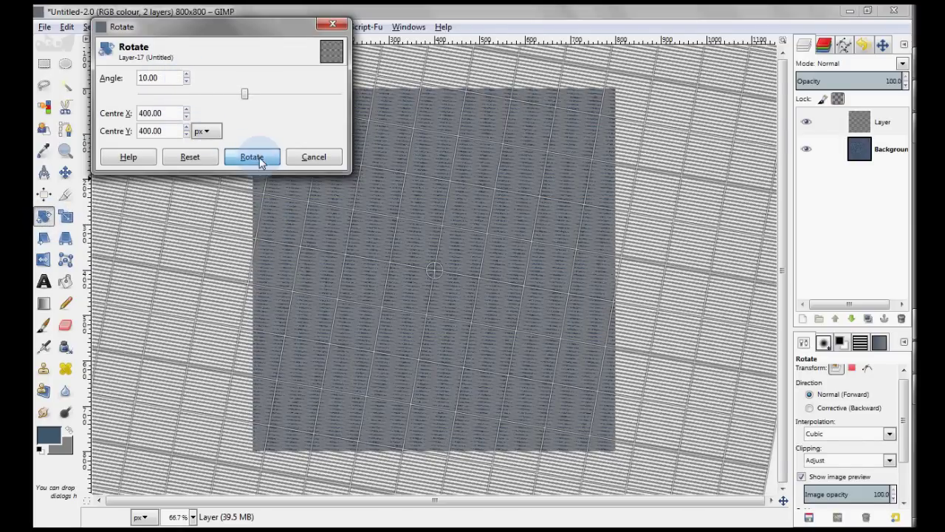
pyautogui.click(252, 157)
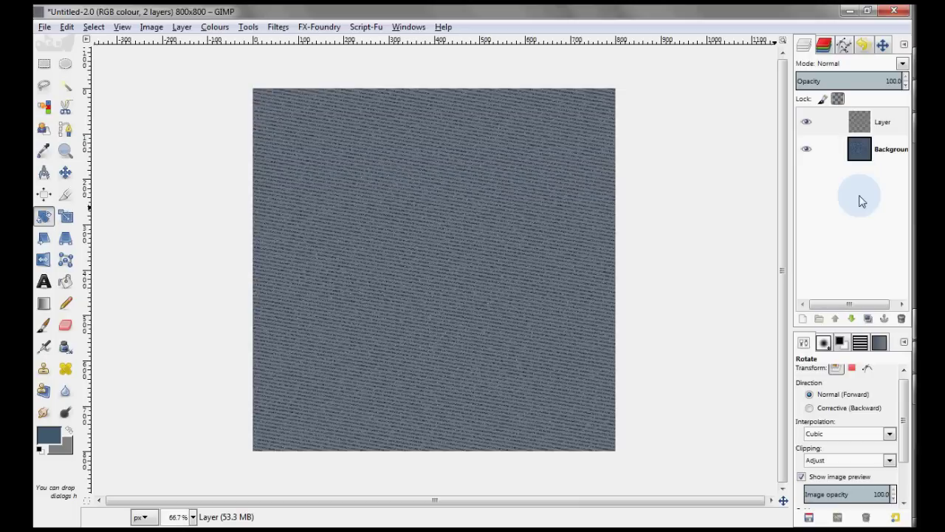
# - Hide the stripes and apply a depth-3 Bump Map of Layer-17 to the Background
pyautogui.click(806, 123)
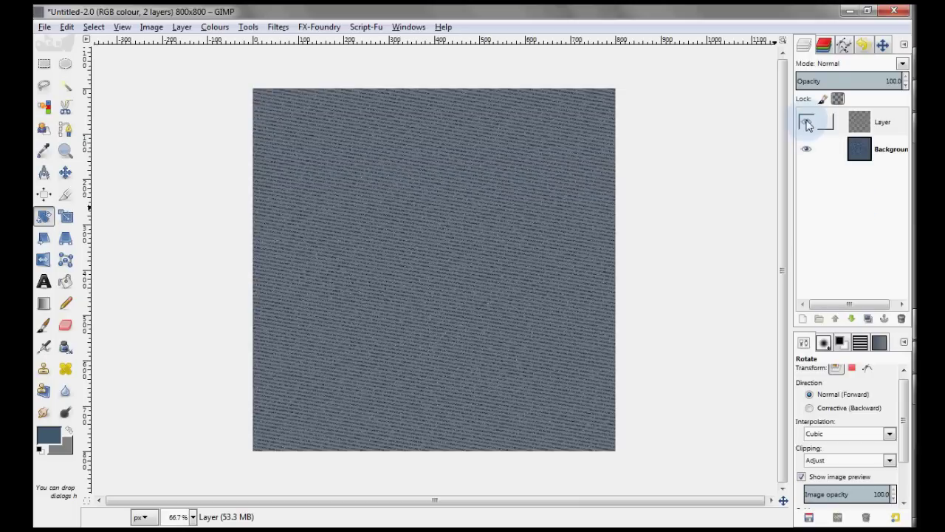
pyautogui.click(879, 149)
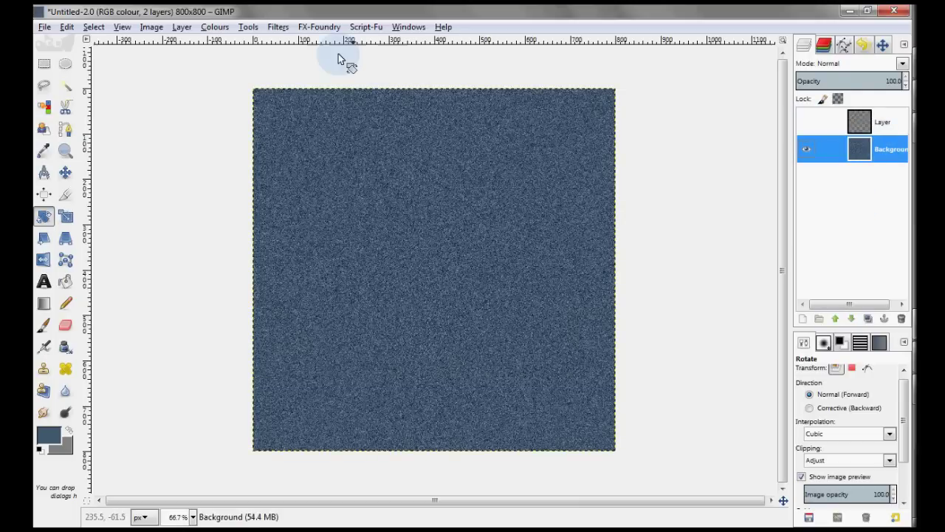
pyautogui.click(279, 31)
pyautogui.moveTo(292, 235)
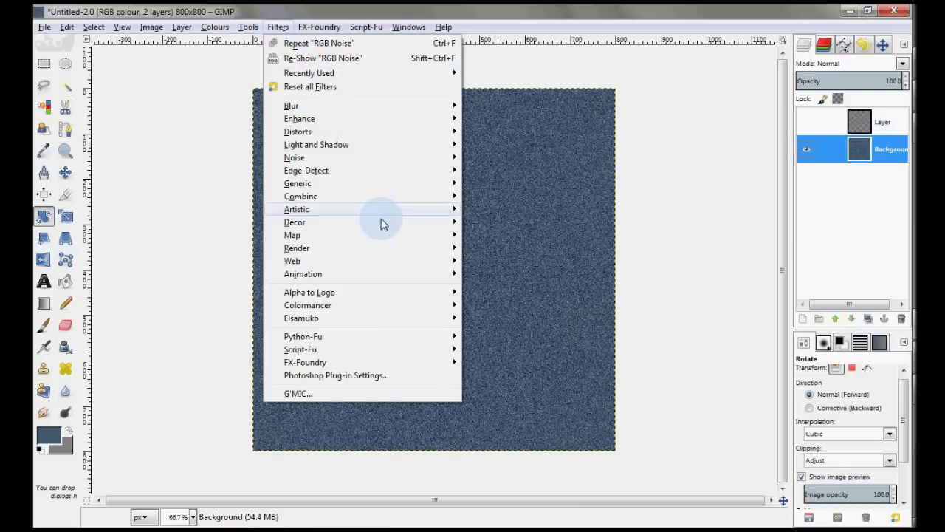
pyautogui.click(504, 237)
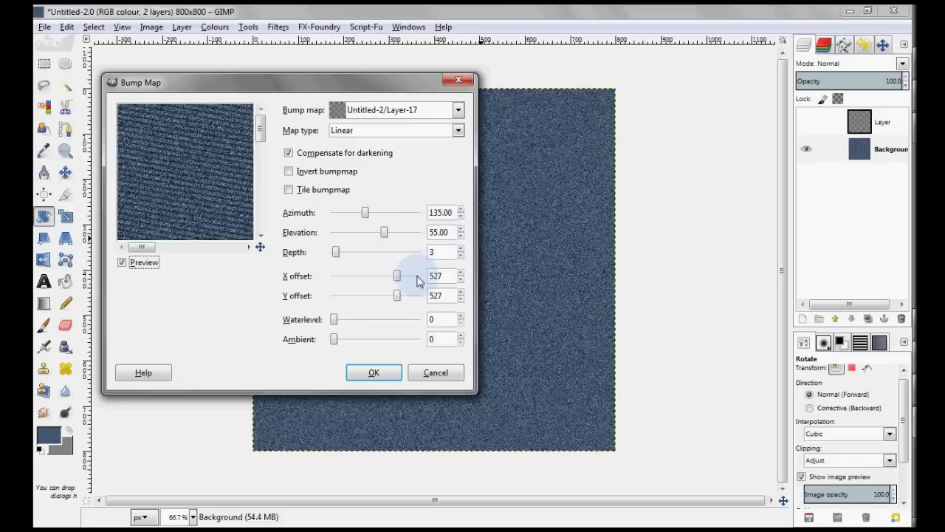
pyautogui.click(375, 374)
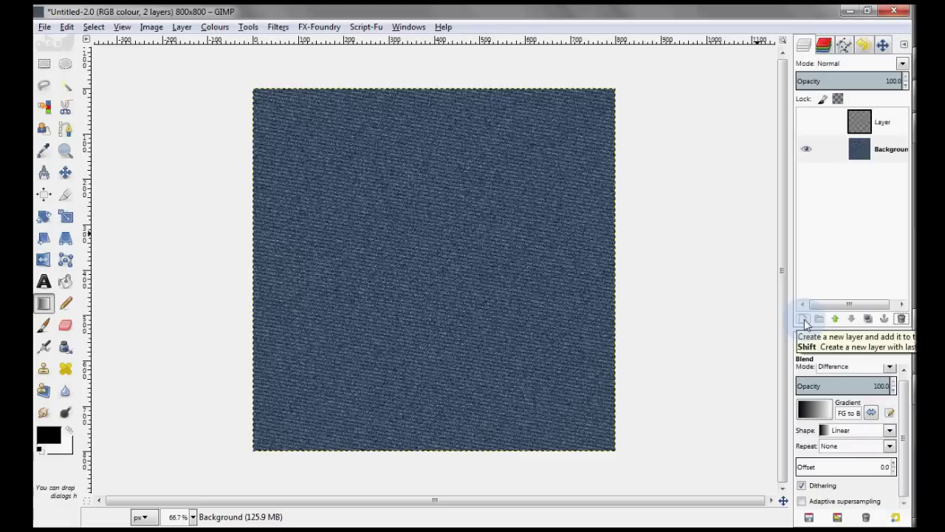
# - Add a new transparent 800×800 layer, Layer #1
pyautogui.click(803, 319)
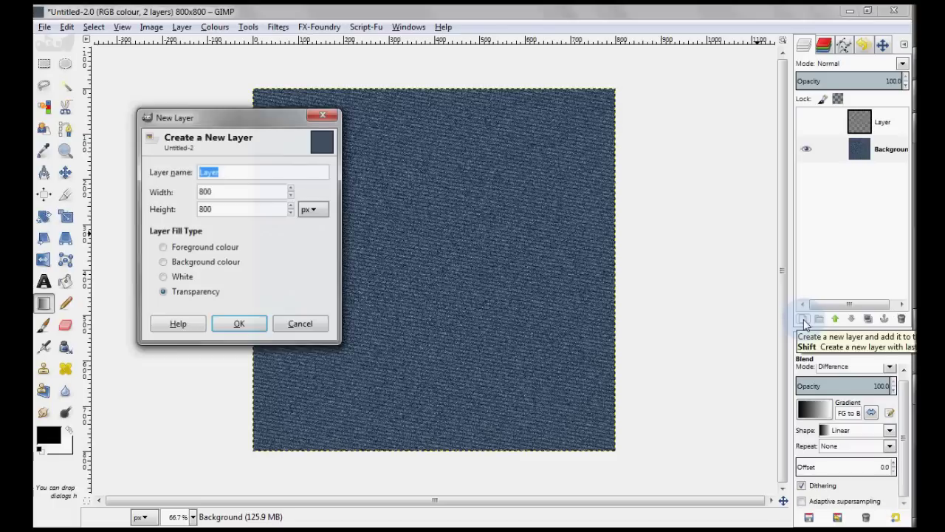
pyautogui.click(238, 325)
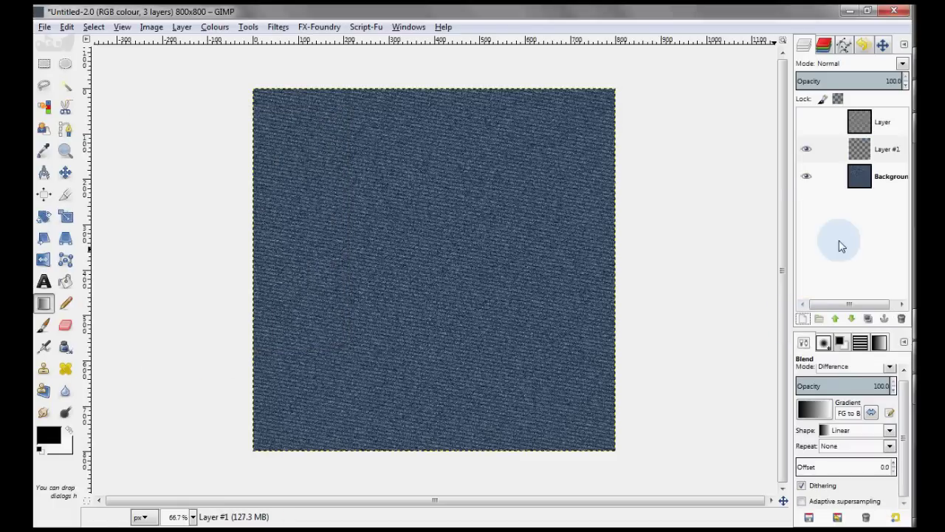
pyautogui.click(879, 151)
pyautogui.click(889, 271)
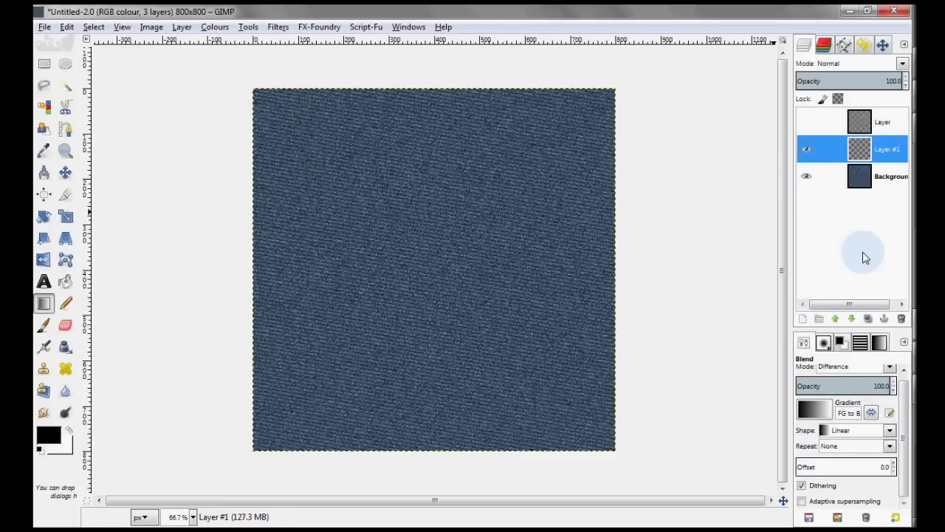
# - Fill Layer #1 with a horizontal black-to-white Normal-mode gradient
pyautogui.click(44, 304)
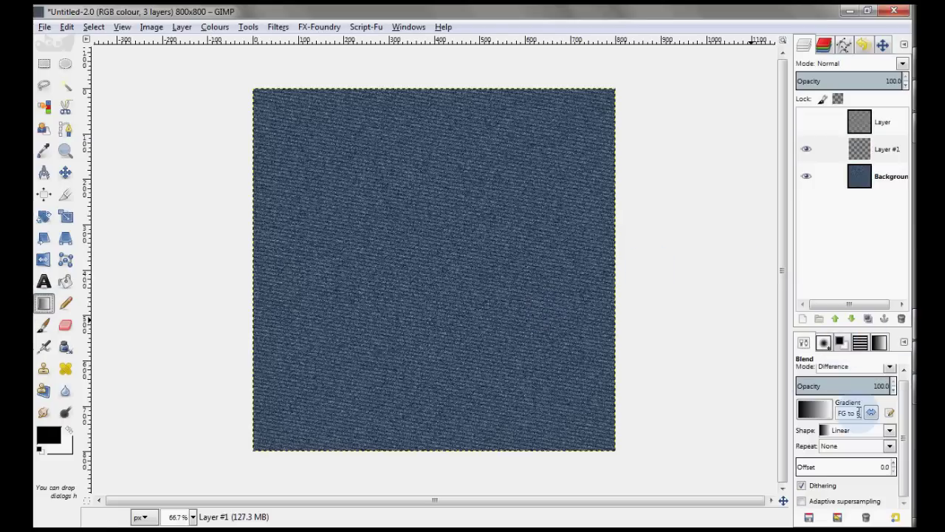
pyautogui.click(845, 367)
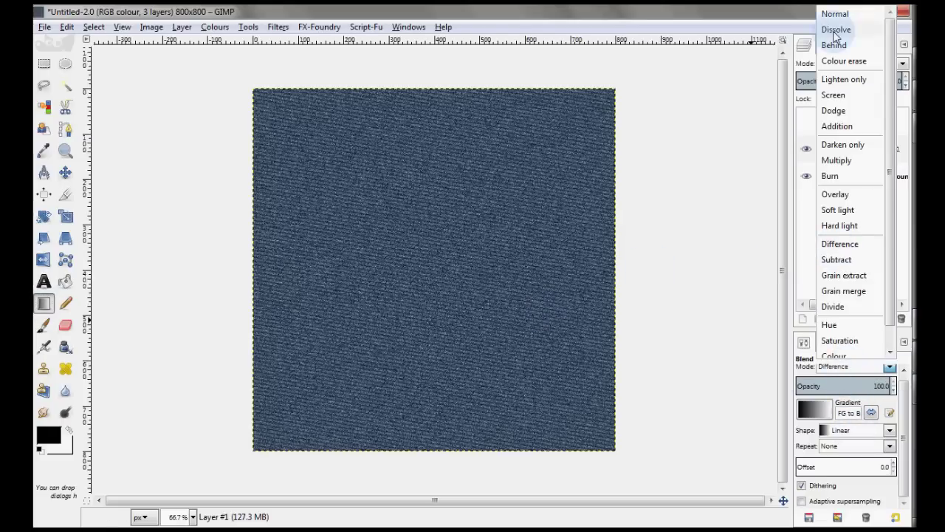
pyautogui.click(835, 14)
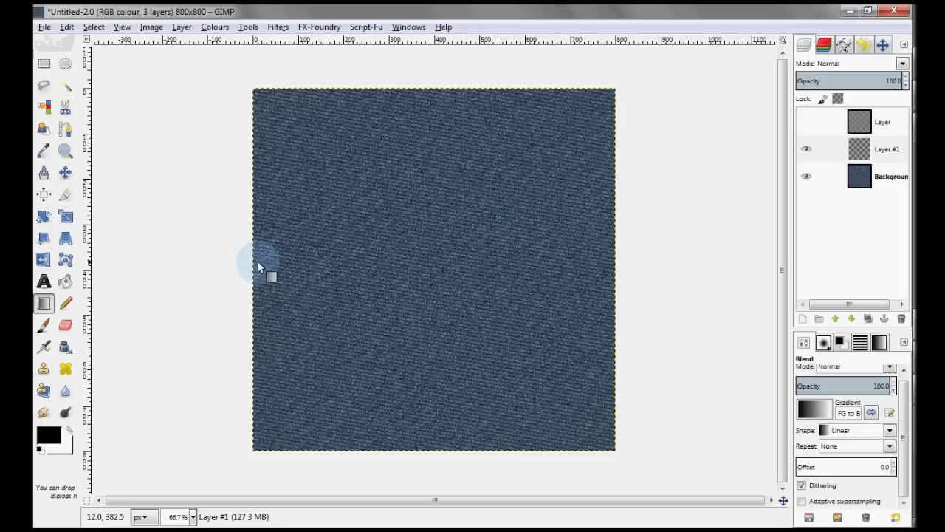
pyautogui.moveTo(259, 267); pyautogui.dragTo(624, 262)
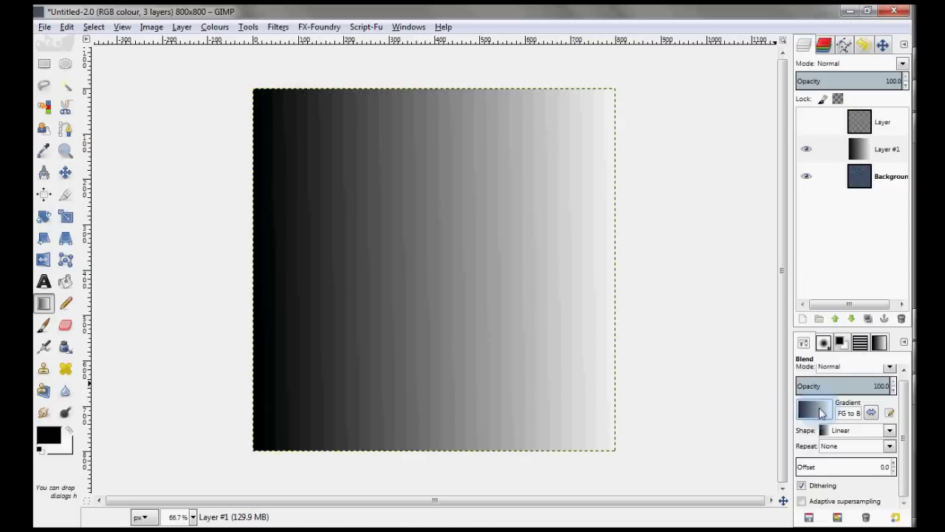
# - Overlay nine Difference-mode gradients in random directions to form folds
pyautogui.click(844, 367)
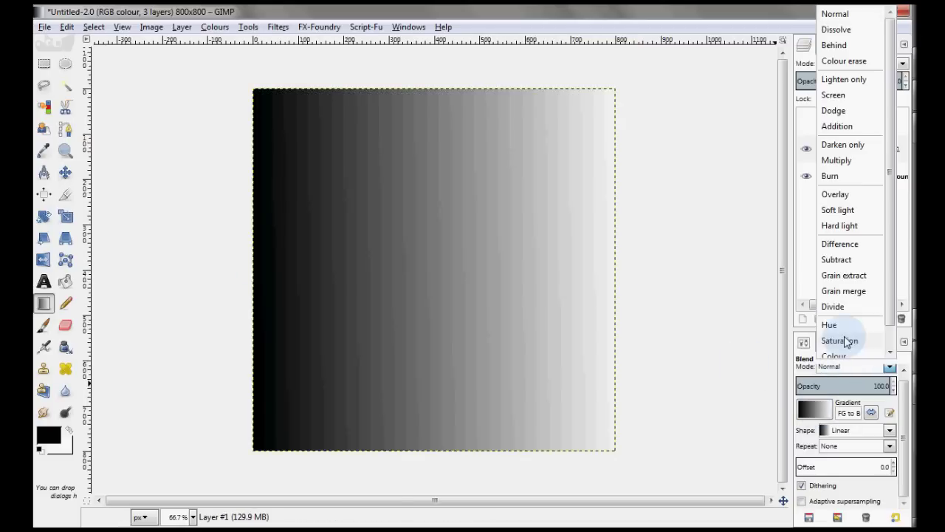
pyautogui.click(839, 245)
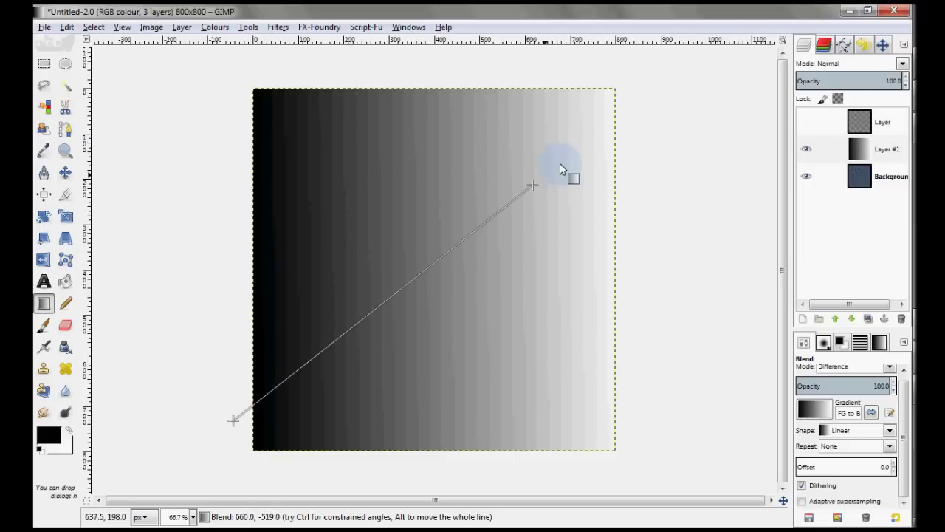
pyautogui.moveTo(245, 418); pyautogui.dragTo(566, 169)
pyautogui.moveTo(401, 89); pyautogui.dragTo(416, 179)
pyautogui.moveTo(238, 279)
pyautogui.mouseDown()
pyautogui.moveTo(591, 258)
pyautogui.moveTo(288, 124)
pyautogui.mouseUp()
pyautogui.moveTo(353, 198); pyautogui.dragTo(369, 221)
pyautogui.moveTo(544, 472); pyautogui.dragTo(645, 195)
pyautogui.moveTo(642, 145); pyautogui.dragTo(411, 169)
pyautogui.moveTo(186, 142); pyautogui.dragTo(207, 179)
pyautogui.moveTo(508, 164); pyautogui.dragTo(362, 200)
pyautogui.moveTo(500, 396)
pyautogui.mouseDown()
pyautogui.moveTo(612, 190)
pyautogui.moveTo(443, 169)
pyautogui.moveTo(288, 177)
pyautogui.mouseUp()
pyautogui.click(278, 26)
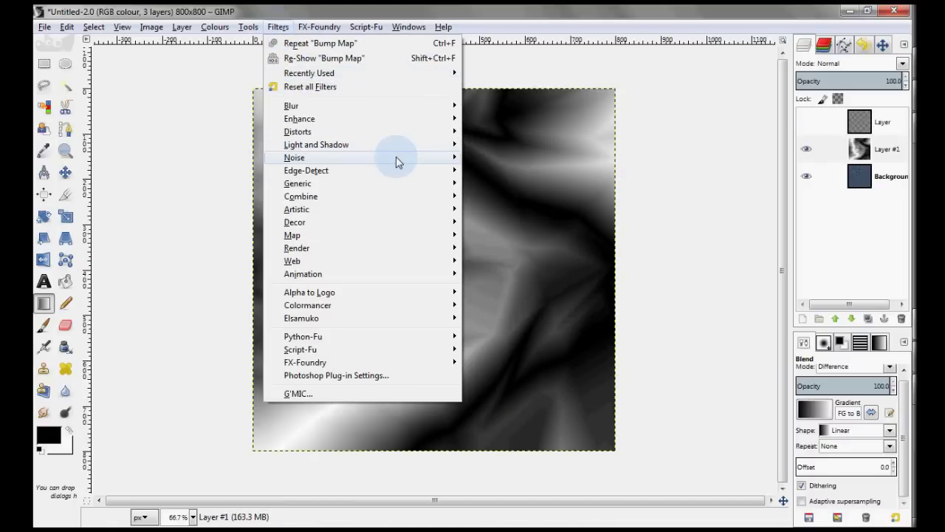
# - Apply a 15 px Gaussian Blur to Layer #1 and check the denim beneath
pyautogui.moveTo(291, 105)
pyautogui.click(522, 118)
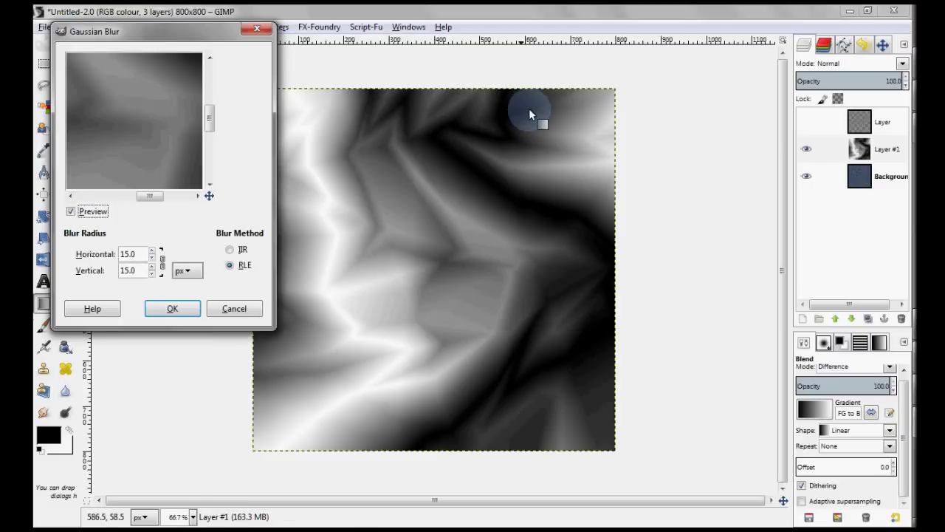
pyautogui.click(185, 308)
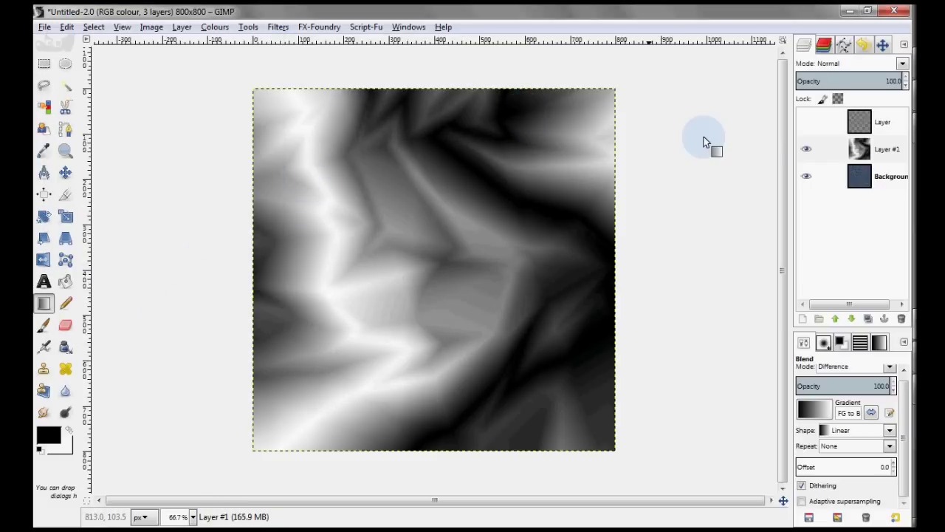
pyautogui.click(806, 149)
pyautogui.click(875, 179)
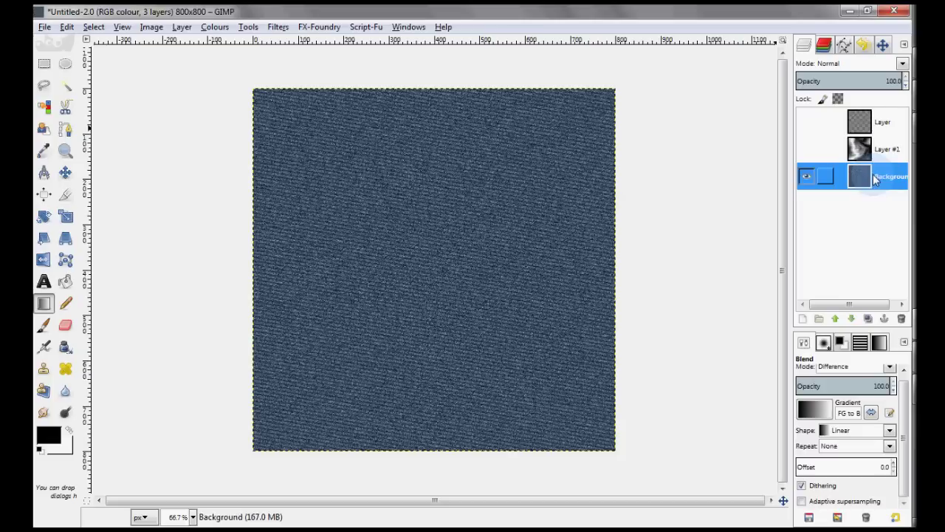
# - Set Layer #1's mode to Soft light, then reselect the Background
pyautogui.click(805, 150)
pyautogui.click(882, 150)
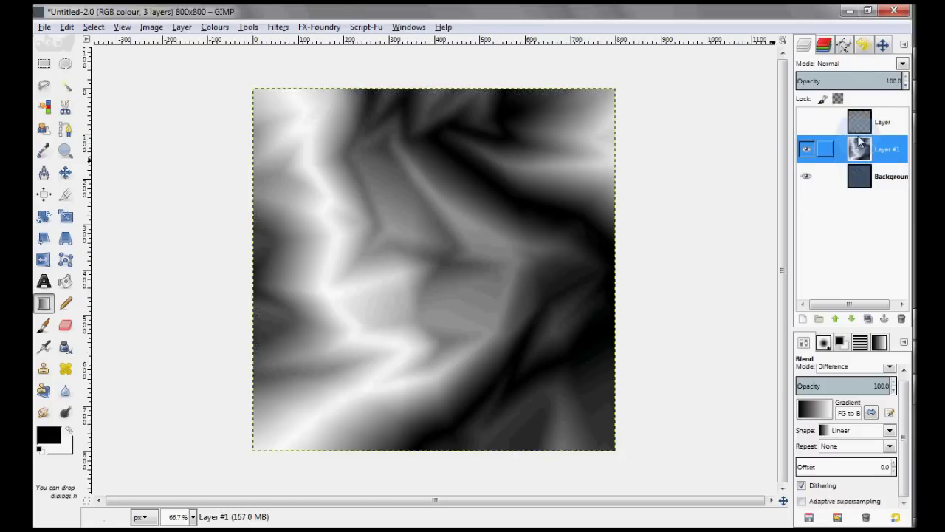
pyautogui.click(902, 63)
pyautogui.click(866, 245)
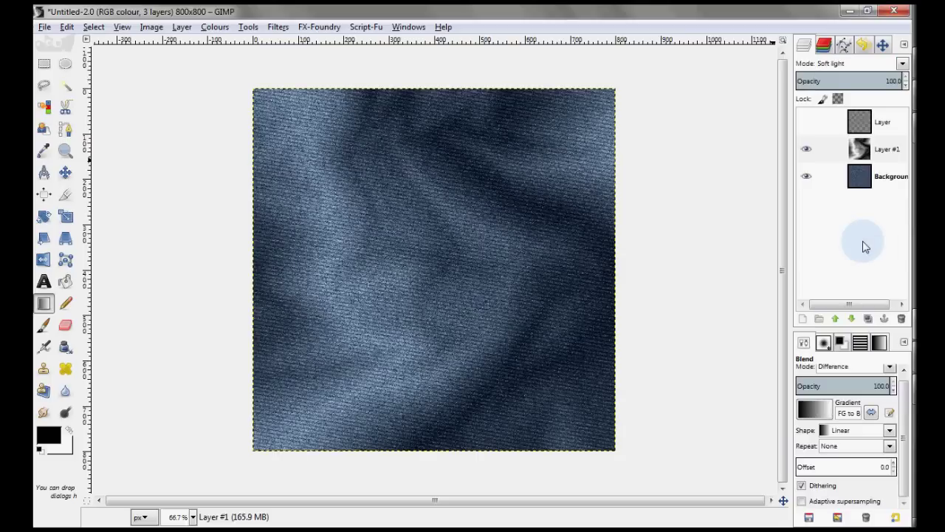
pyautogui.click(875, 178)
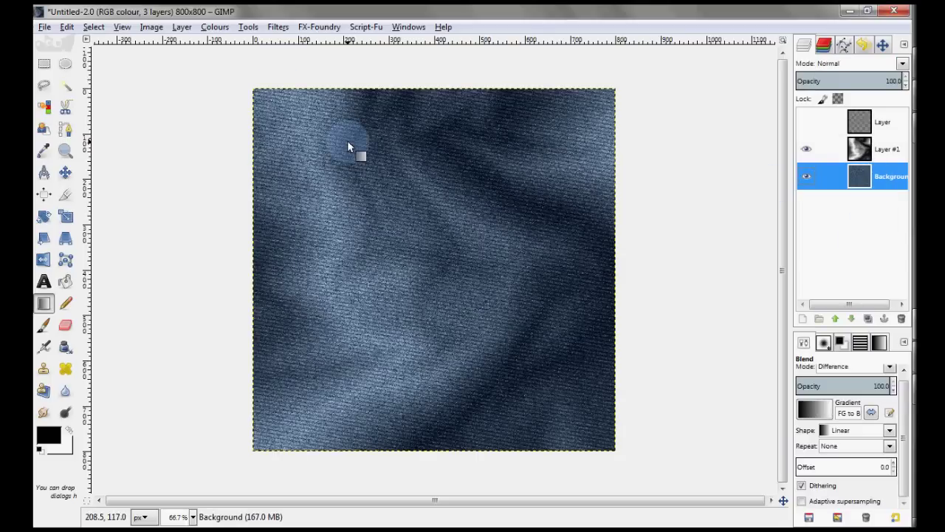
pyautogui.moveTo(291, 235)
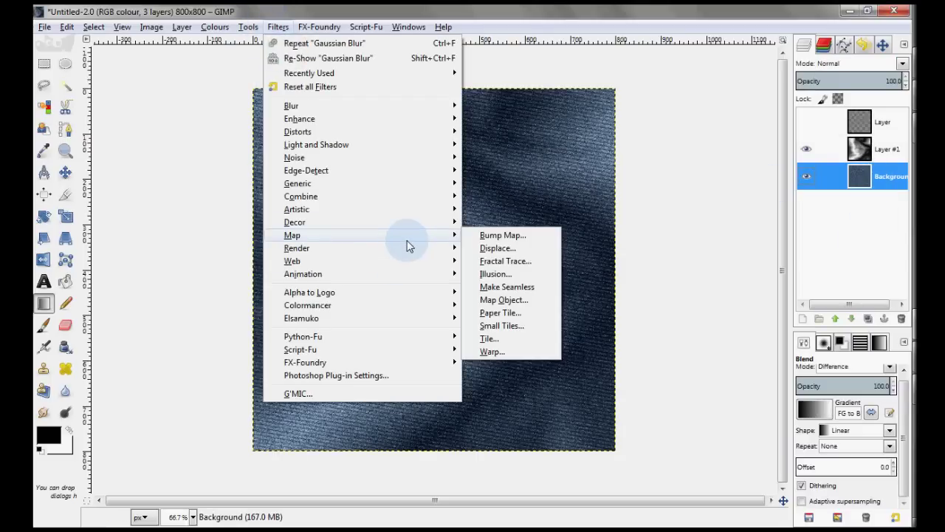
# - Displace the denim Background 20 px in X and Y using Layer #1 as the map, with Wrap edges
pyautogui.click(518, 251)
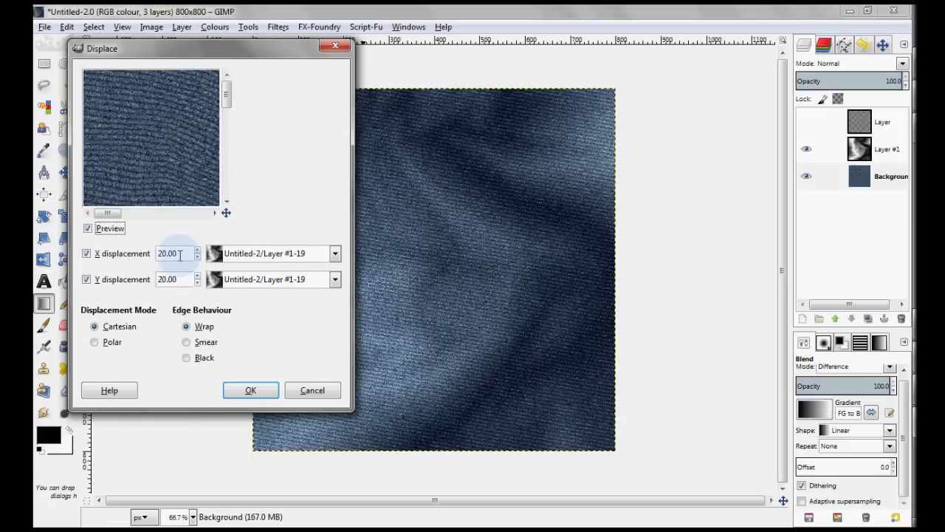
pyautogui.click(289, 256)
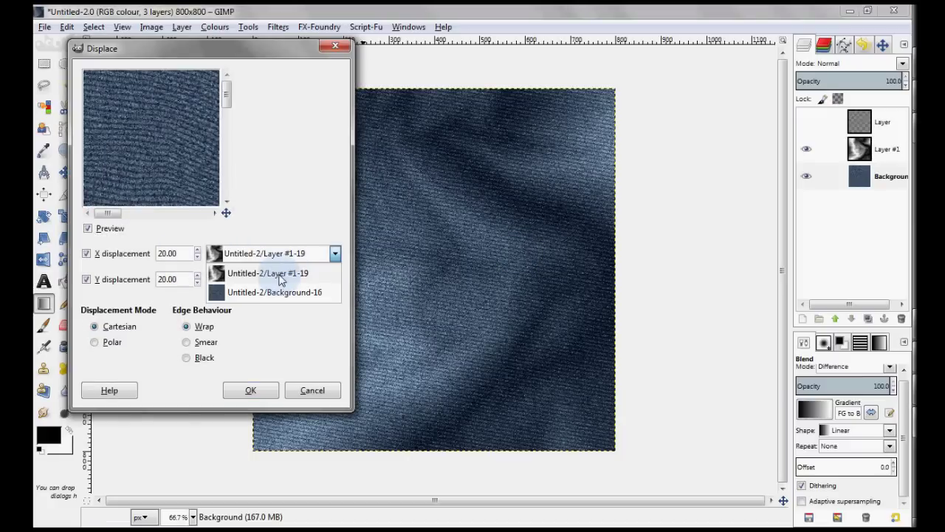
pyautogui.click(265, 394)
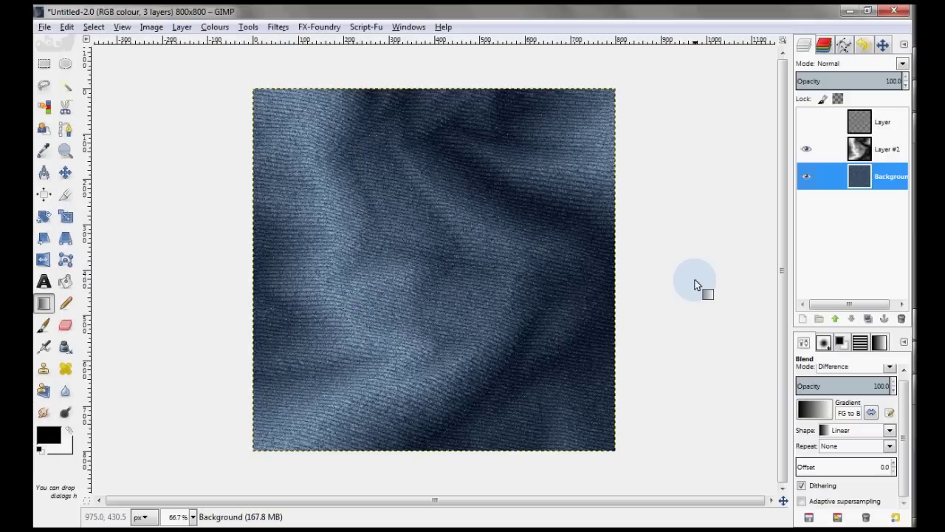